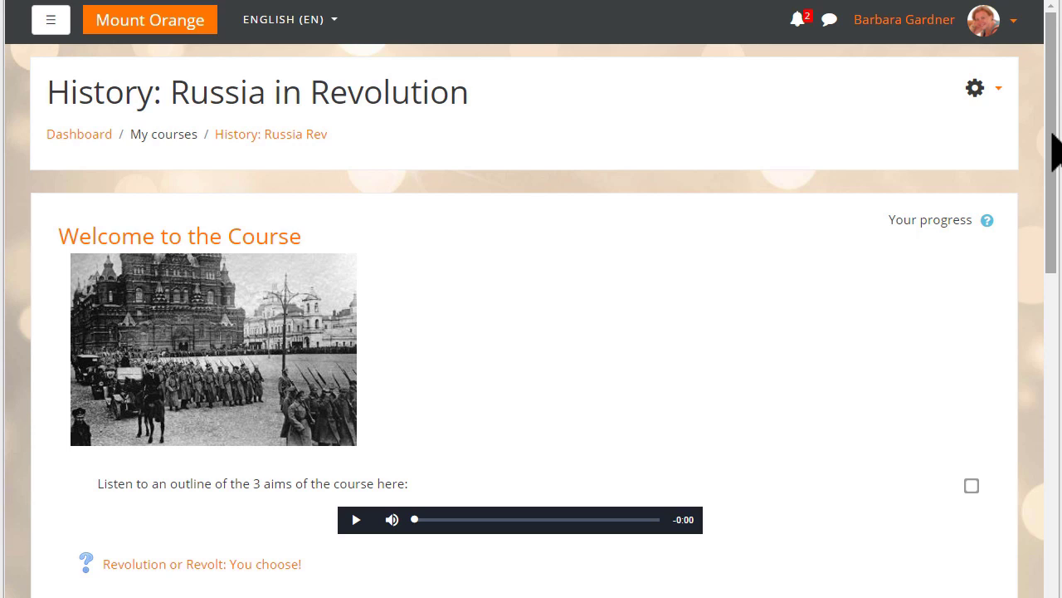
# Adjust the browser window and turn editing on for the course
pyautogui.click(1052, 137)
pyautogui.moveTo(1052, 150); pyautogui.dragTo(1053, 179)
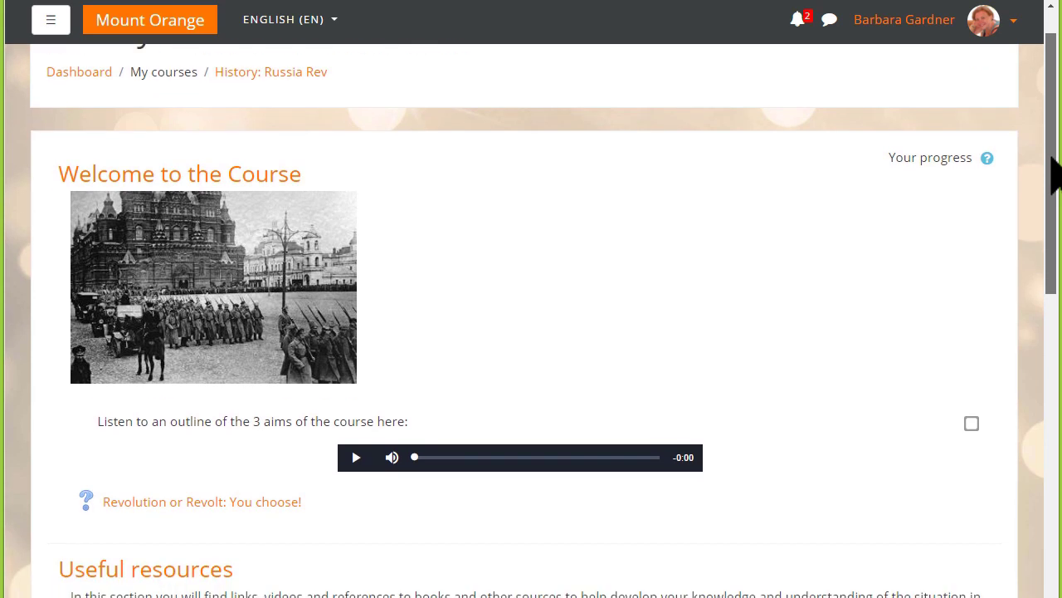
pyautogui.moveTo(1054, 174); pyautogui.dragTo(1045, 365)
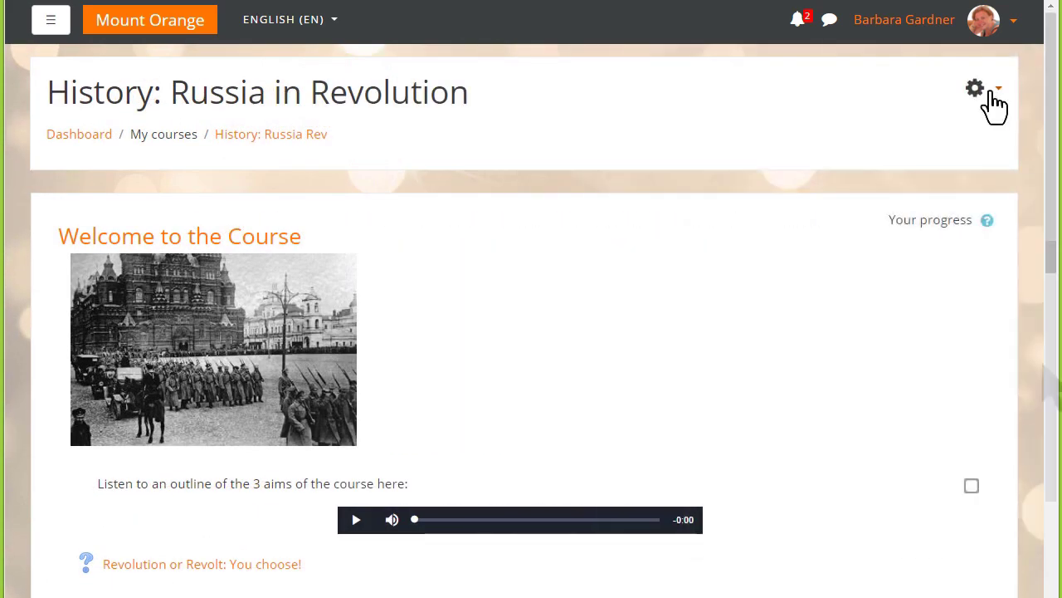
pyautogui.click(990, 93)
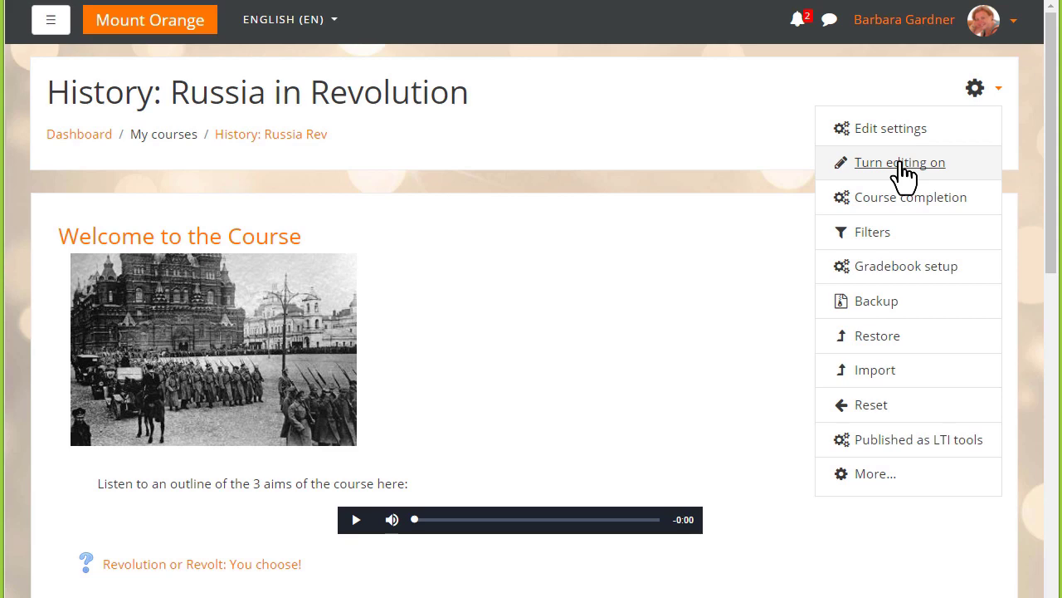
pyautogui.click(903, 163)
# Drag Revolution Revision.mp4 onto Collaborative Work and upload it as course-page media
pyautogui.scroll(-12, 1052, 332)
pyautogui.moveTo(1055, 503); pyautogui.dragTo(951, 503)
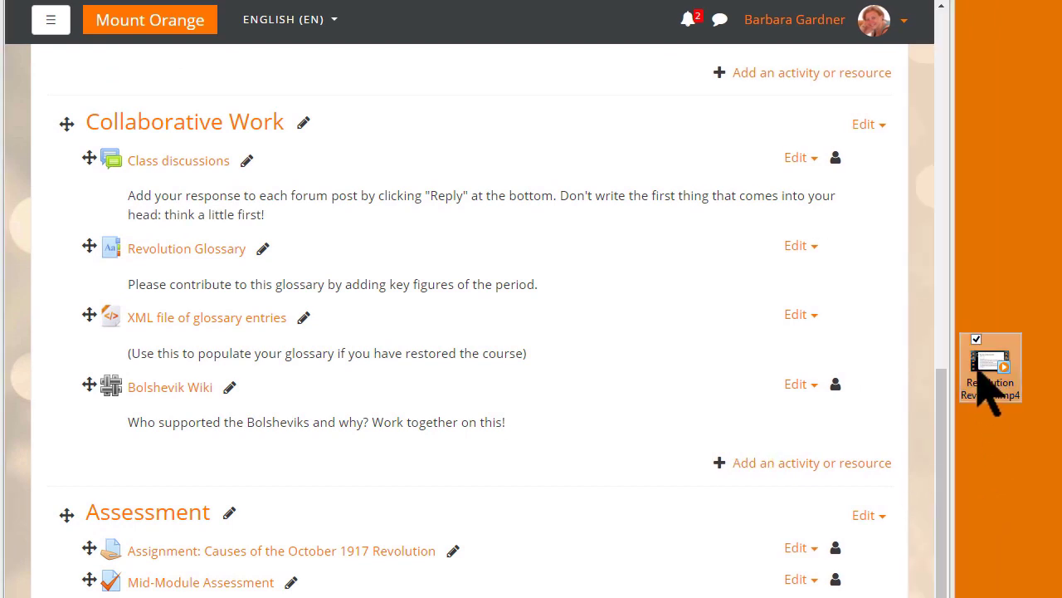
pyautogui.moveTo(990, 390)
pyautogui.mouseDown()
pyautogui.moveTo(345, 468)
pyautogui.moveTo(299, 462)
pyautogui.mouseUp()
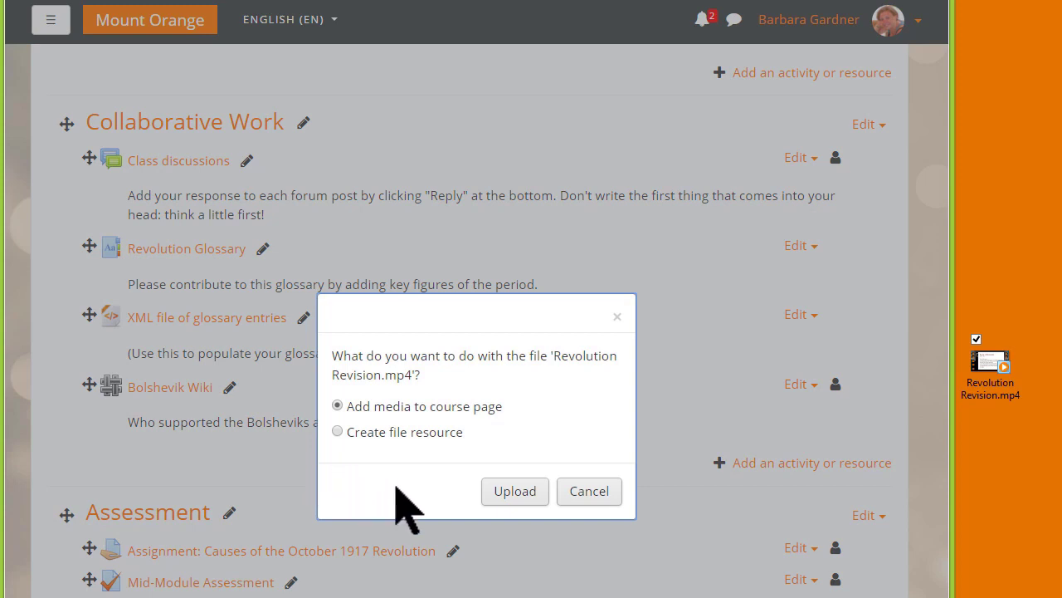
pyautogui.click(515, 495)
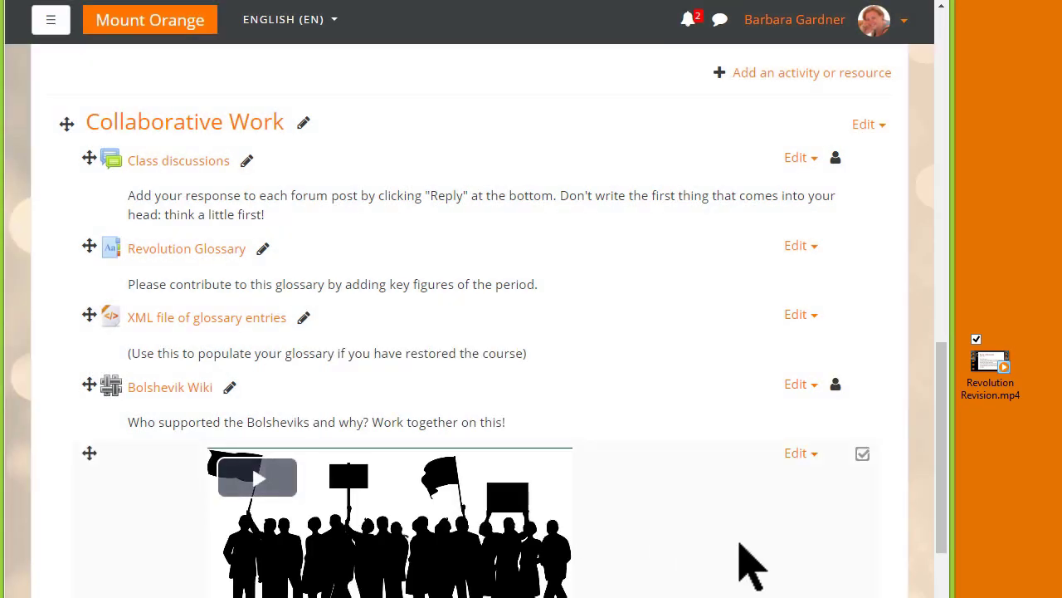
pyautogui.scroll(-1, 742, 561)
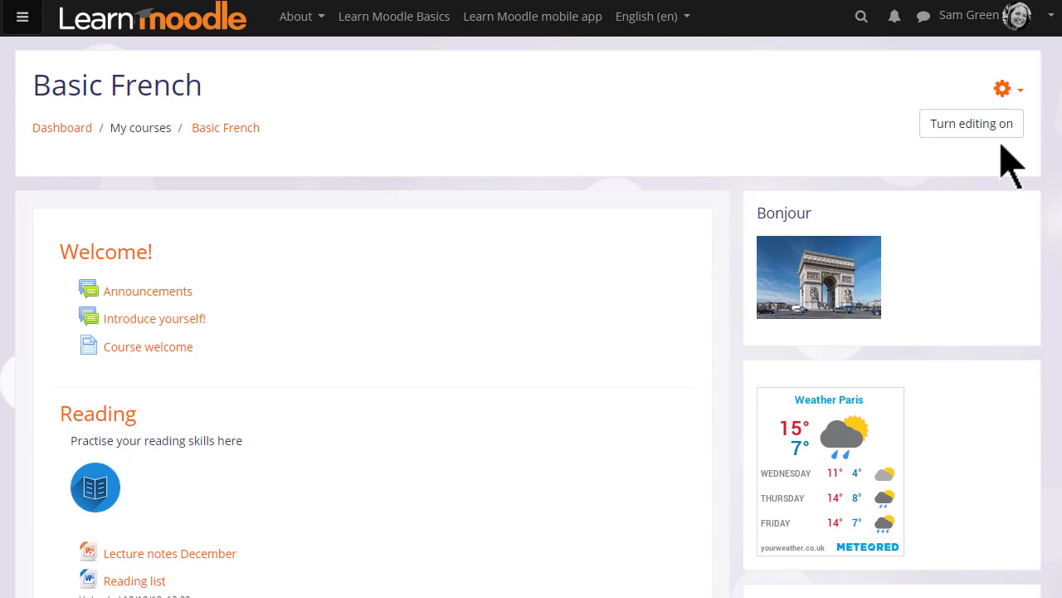
# Switch editing on in the Basic French course
pyautogui.click(932, 122)
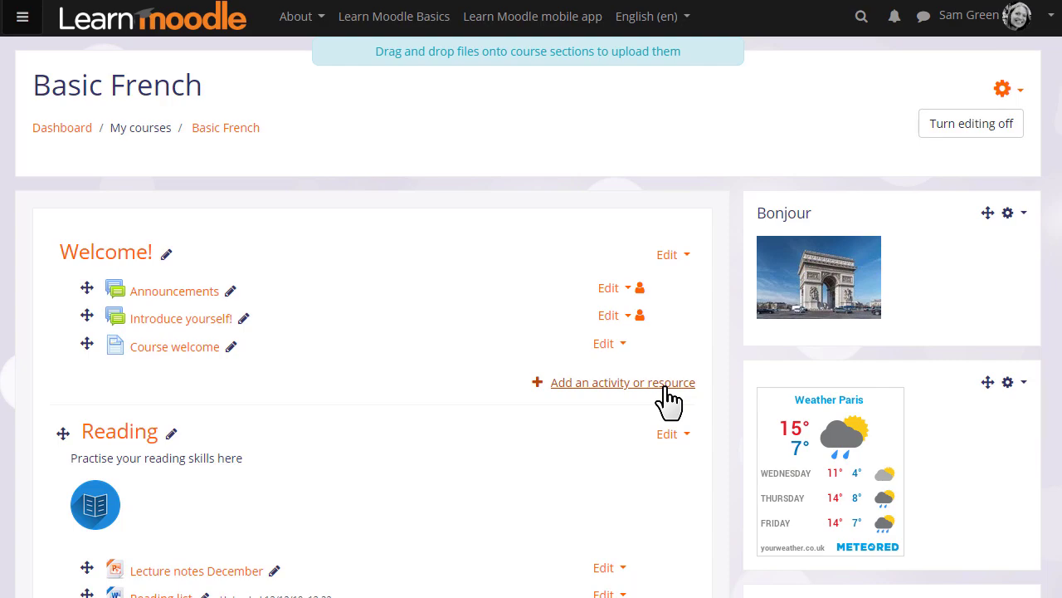
# Add a Label to Welcome with the text 'Course objectives' followed by a new line
pyautogui.click(669, 401)
pyautogui.moveTo(493, 107); pyautogui.dragTo(487, 374)
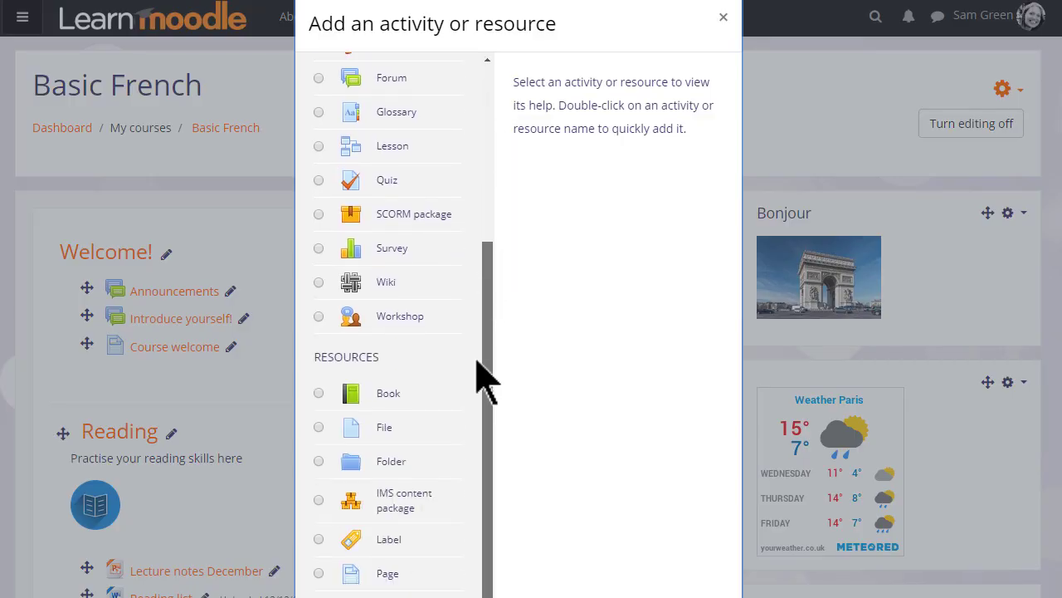
pyautogui.click(318, 539)
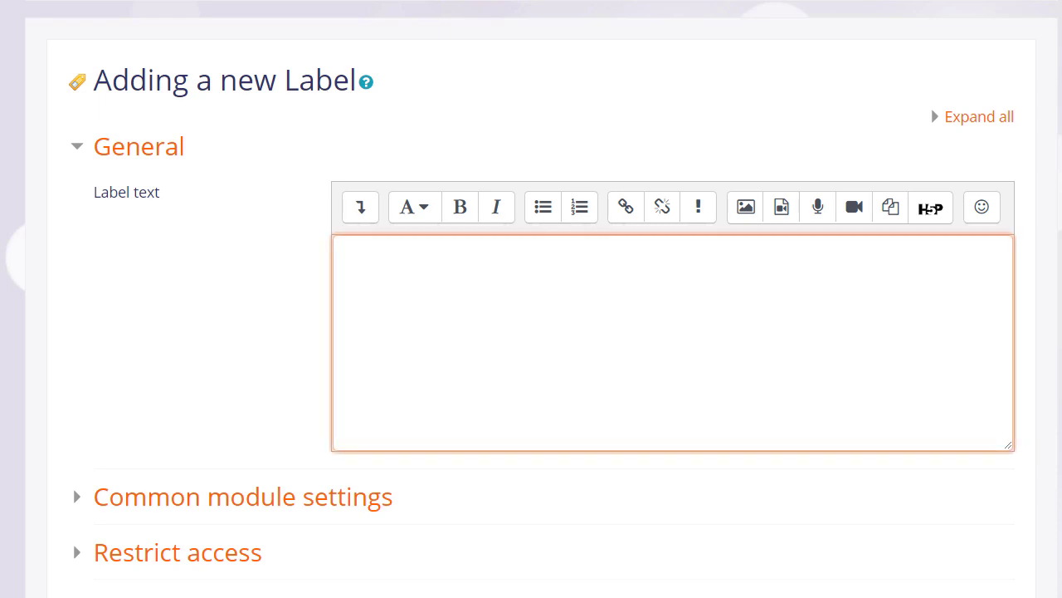
pyautogui.write('Course objectives')
pyautogui.press('Return')
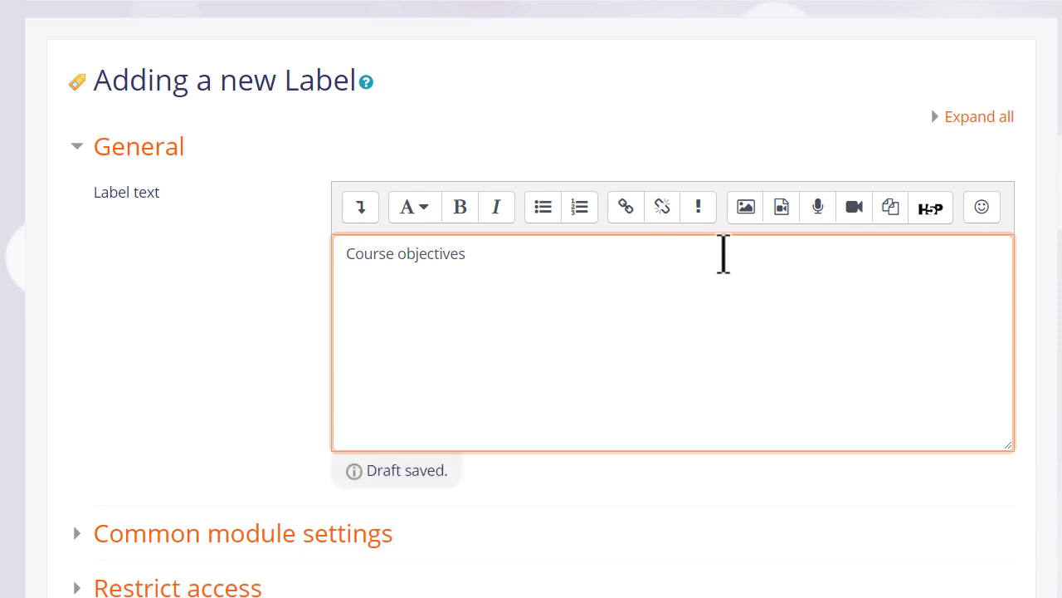
# Embed the 3:03 audio file below Course objectives and save the label into Welcome
pyautogui.click(786, 219)
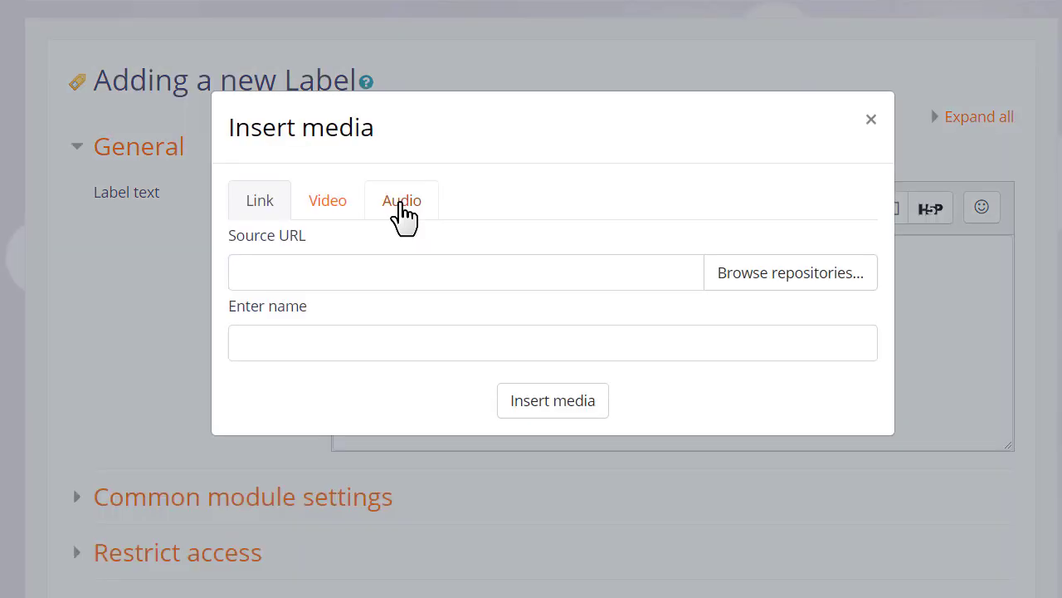
pyautogui.click(404, 214)
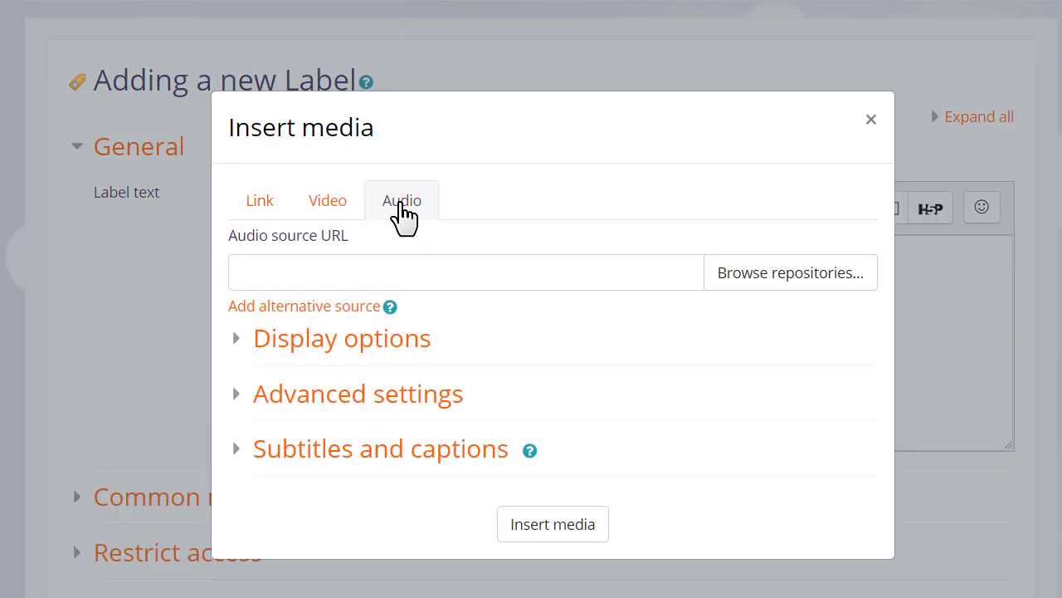
pyautogui.click(756, 280)
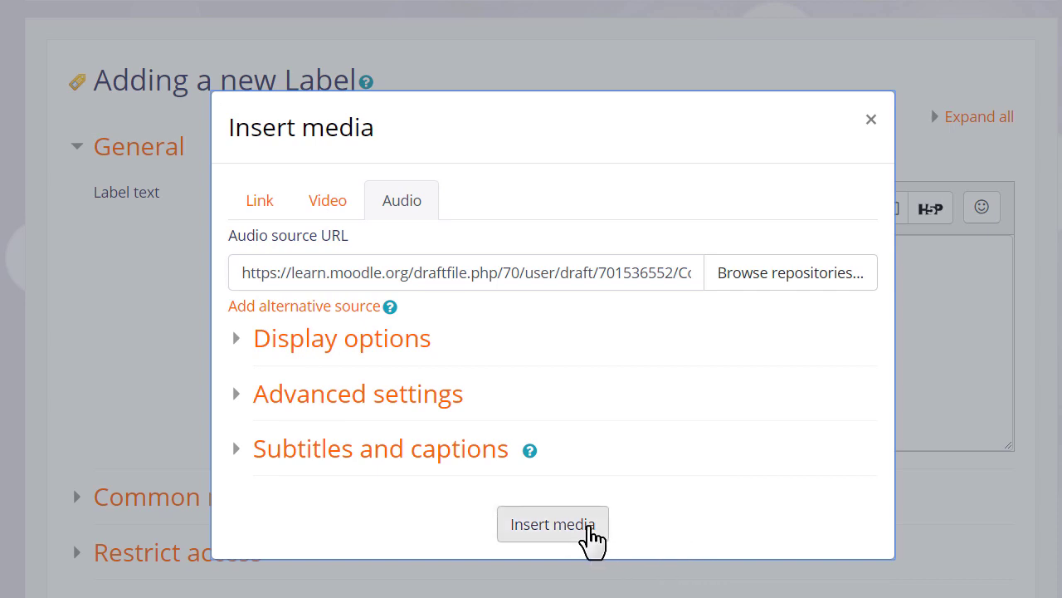
pyautogui.click(591, 538)
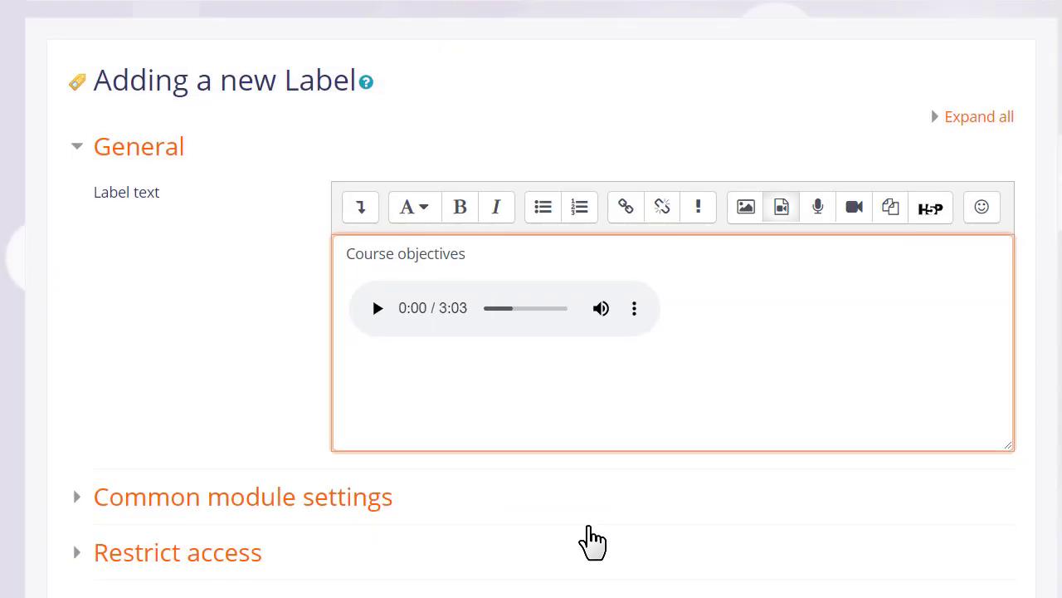
pyautogui.scroll(-2, 592, 540)
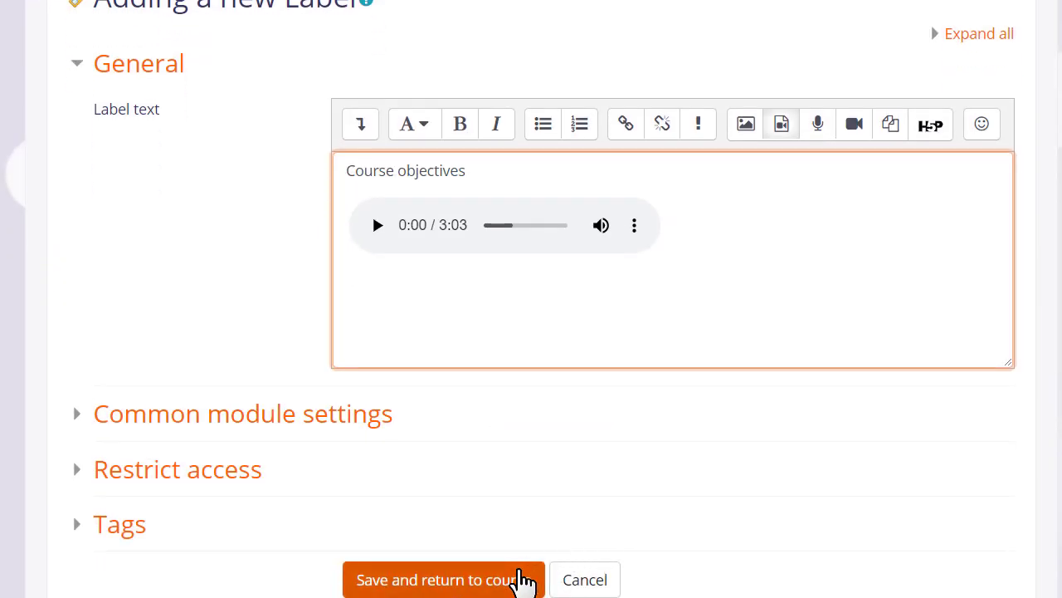
pyautogui.click(522, 580)
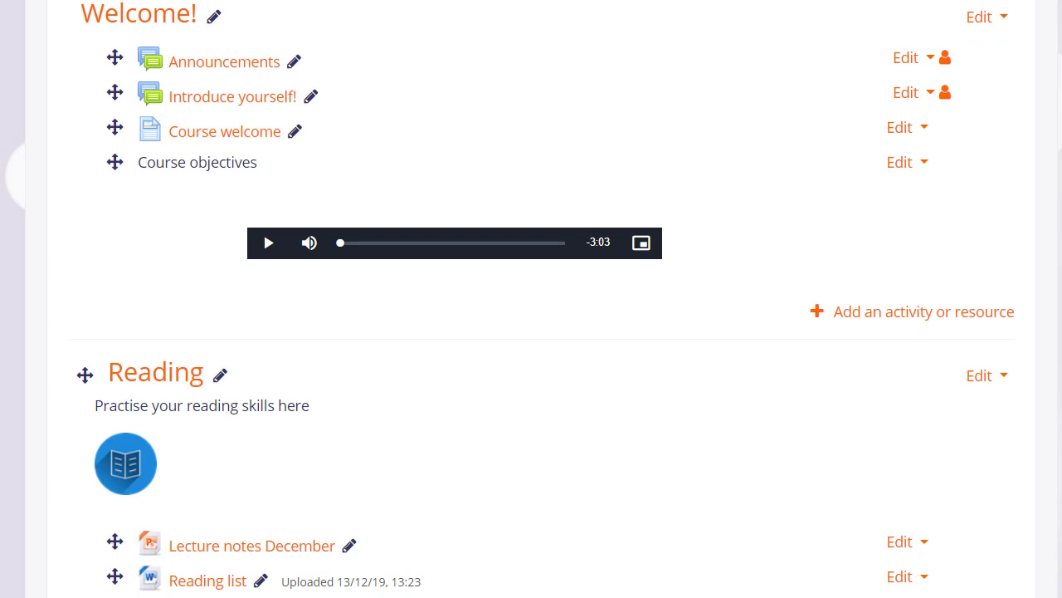
# Scroll down to Listening and open a new Label form there
pyautogui.scroll(-1, 531, 298)
pyautogui.scroll(-2, 531, 299)
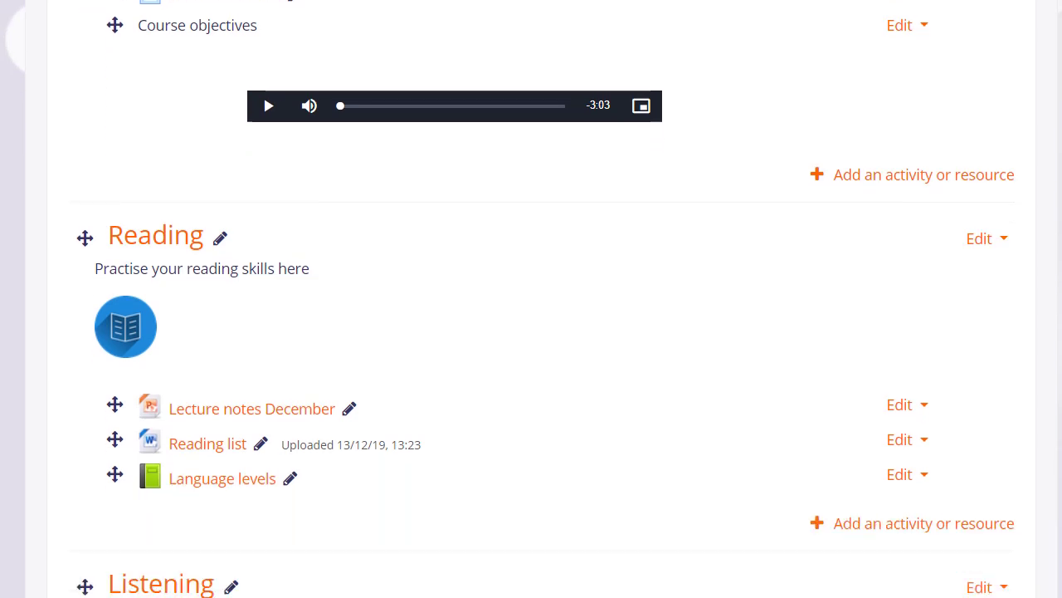
pyautogui.scroll(-2, 531, 298)
pyautogui.scroll(-1, 531, 299)
pyautogui.scroll(-2, 531, 299)
pyautogui.scroll(-1, 531, 298)
pyautogui.scroll(-1, 532, 298)
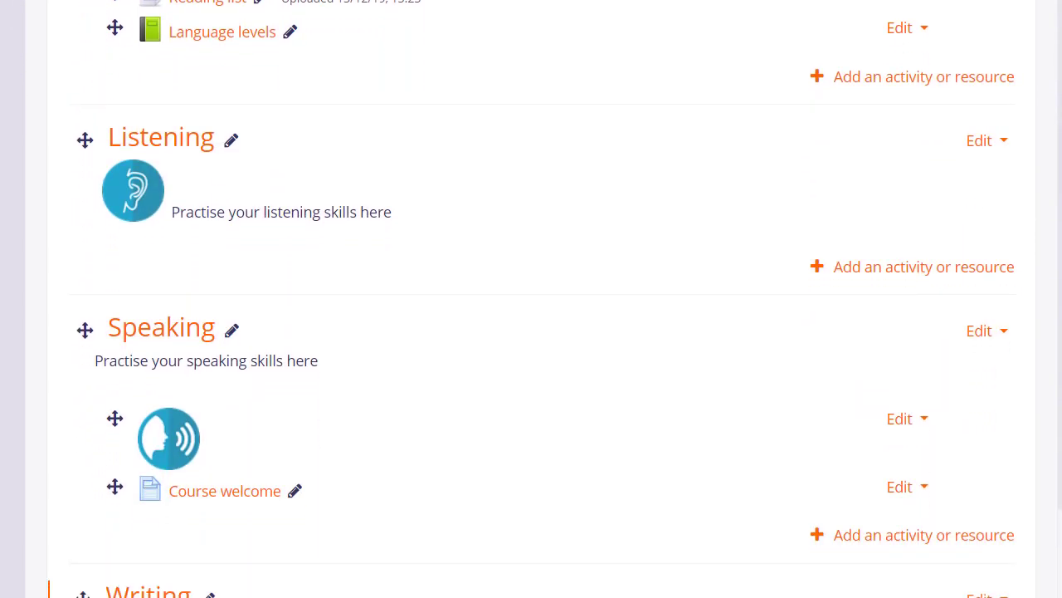
pyautogui.click(895, 259)
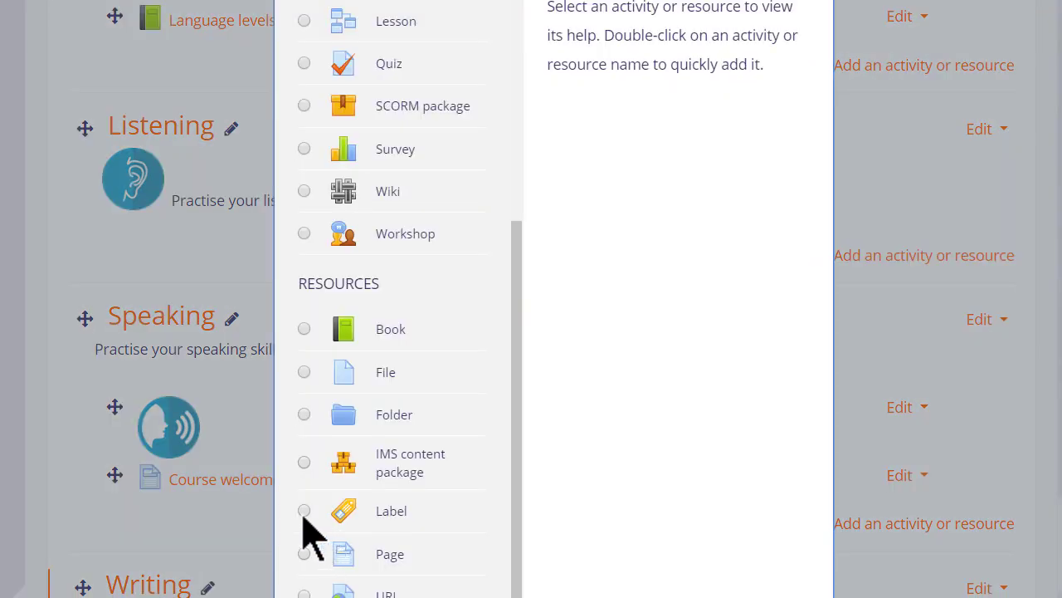
pyautogui.click(304, 510)
pyautogui.doubleClick(303, 511)
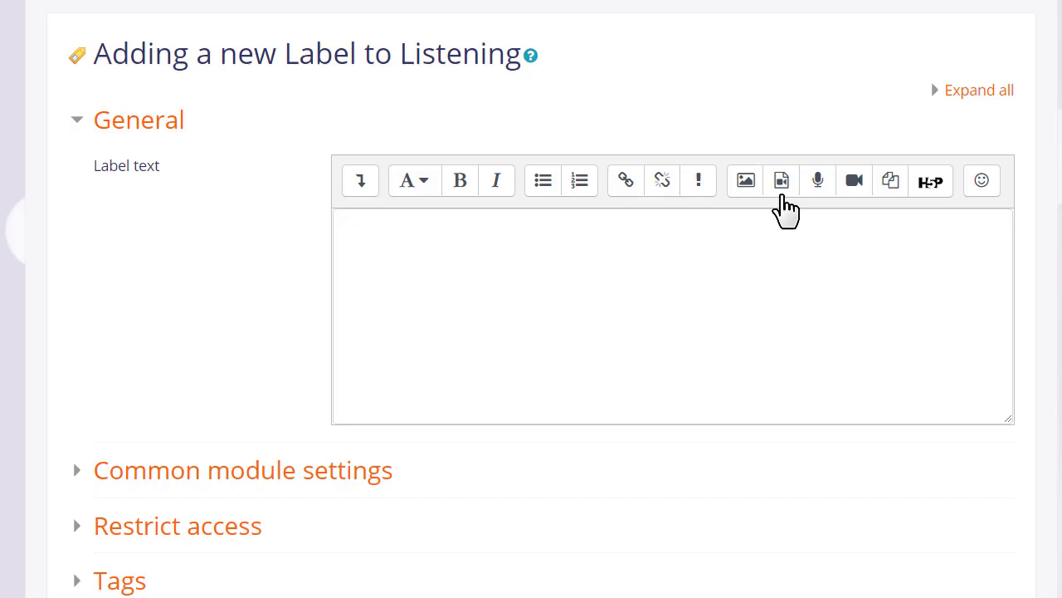
# Start inserting a video and browse the YouTube videos repository
pyautogui.click(781, 190)
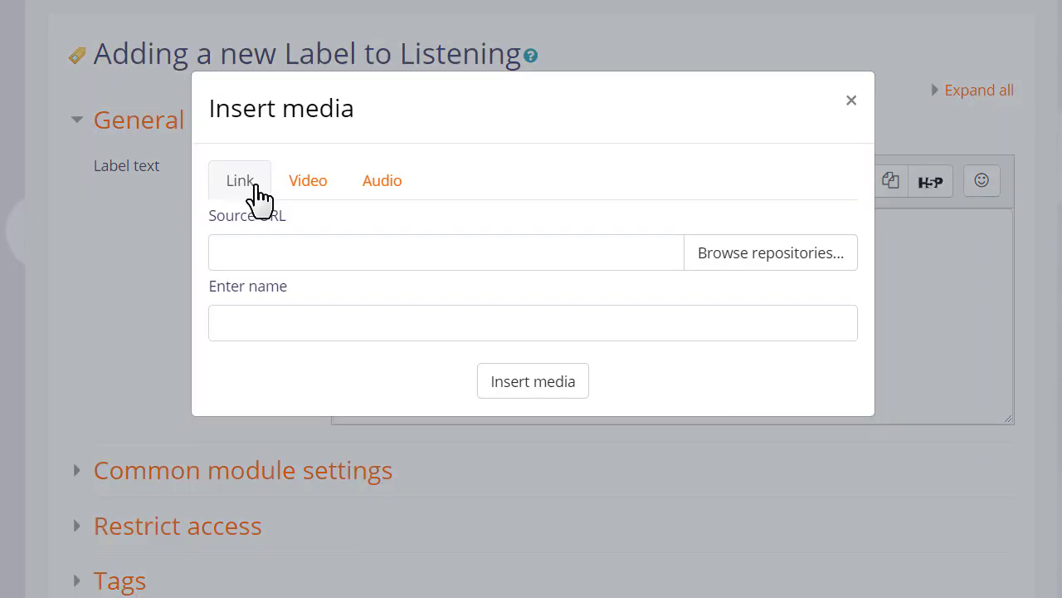
pyautogui.click(300, 193)
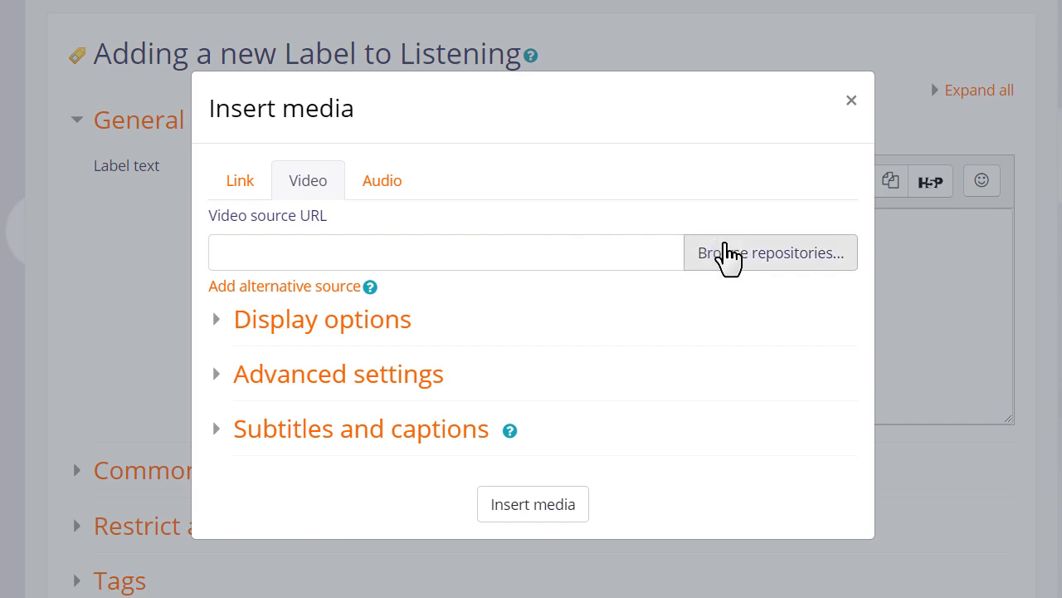
pyautogui.click(728, 258)
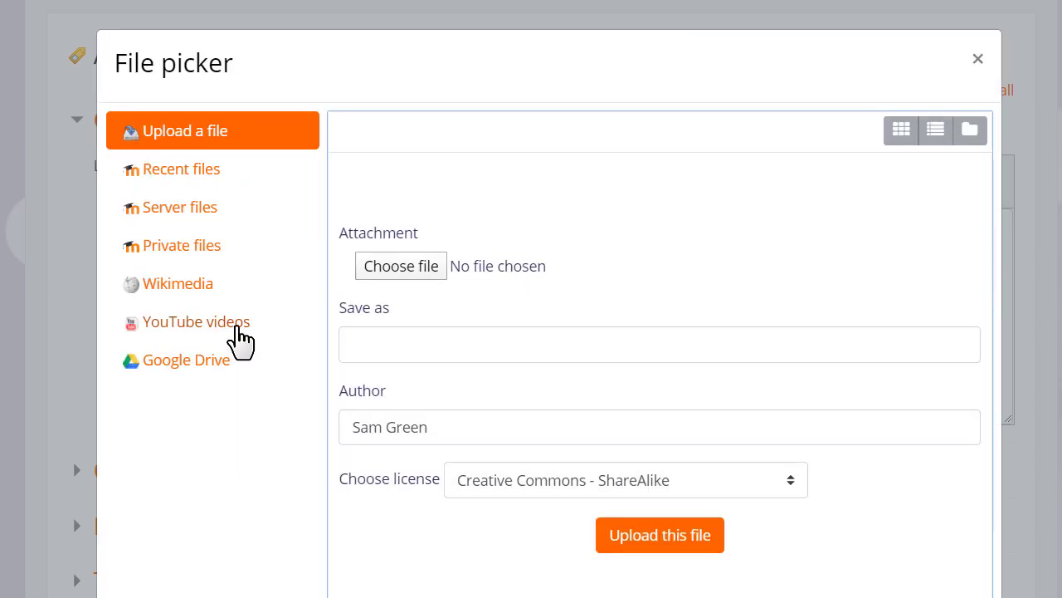
pyautogui.click(240, 342)
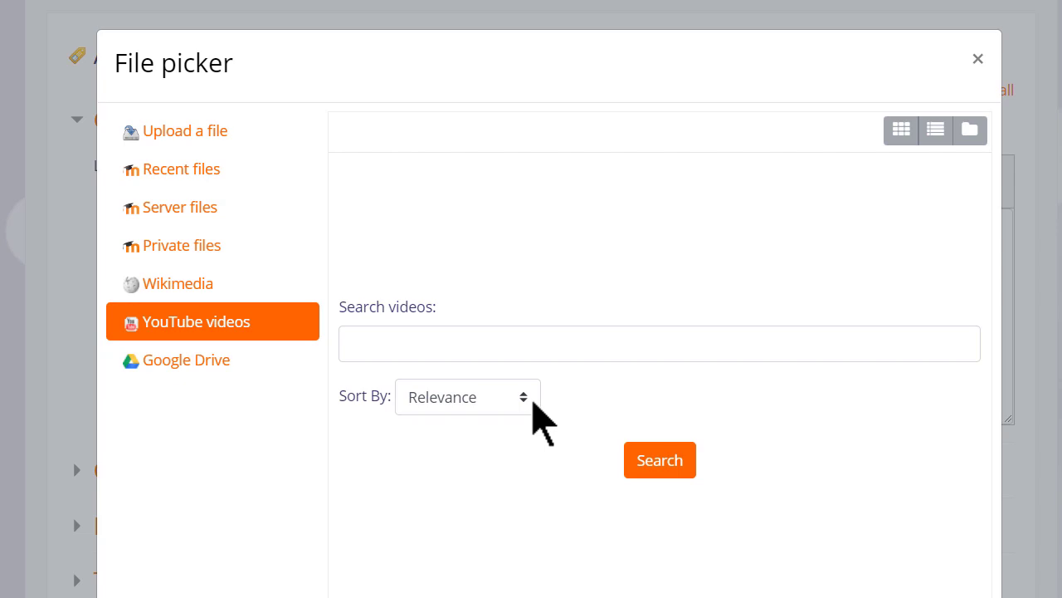
# Search YouTube for 'French alphabet rap' and pick French Alphabet RAP - Sing In French!
pyautogui.click(534, 403)
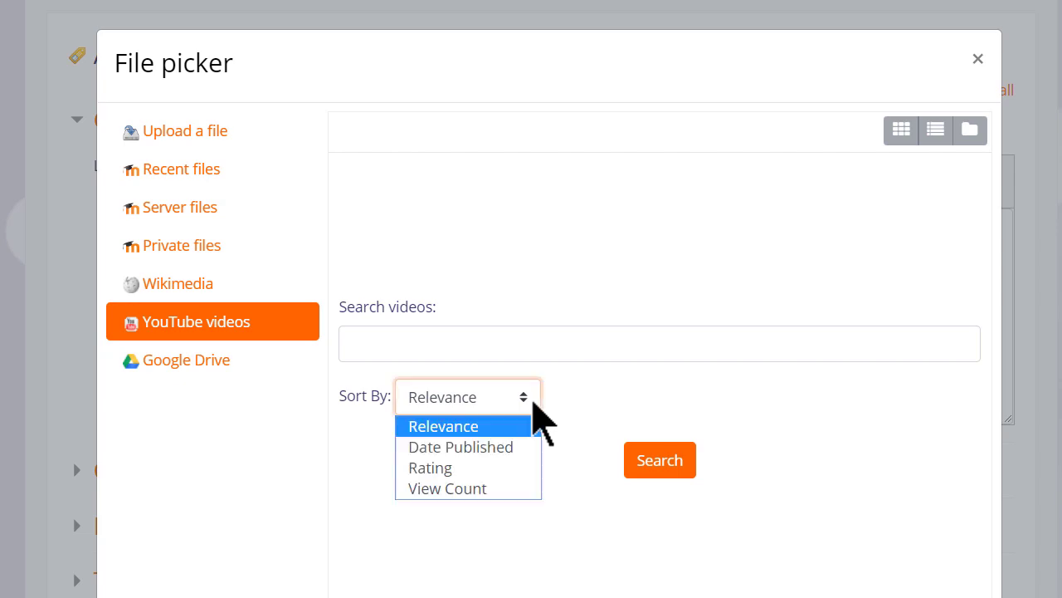
pyautogui.click(533, 402)
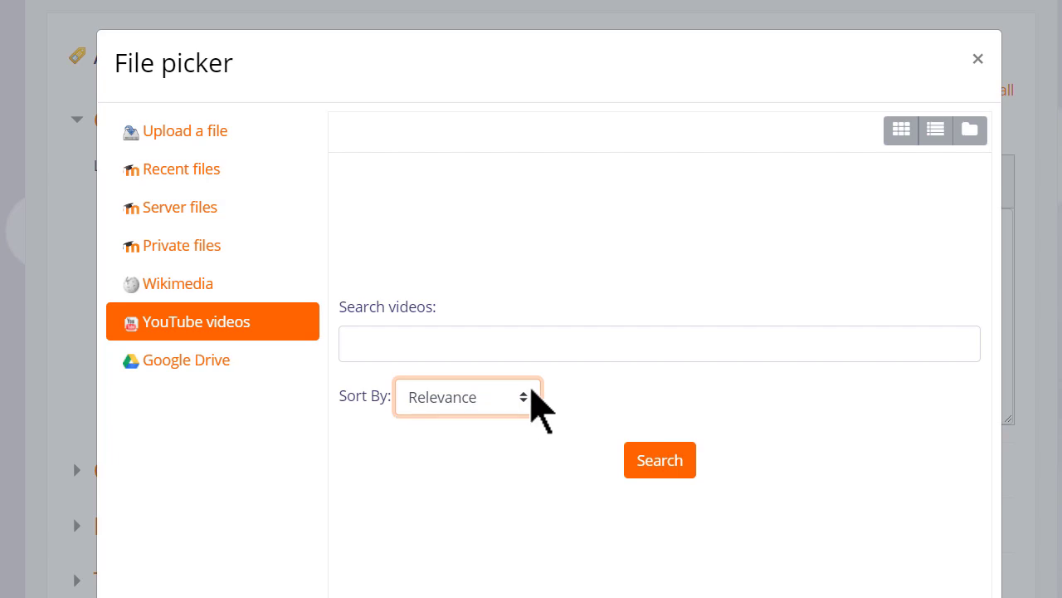
pyautogui.click(526, 341)
pyautogui.write('French ap')
pyautogui.press('BackSpace')
pyautogui.write('lphabet rap')
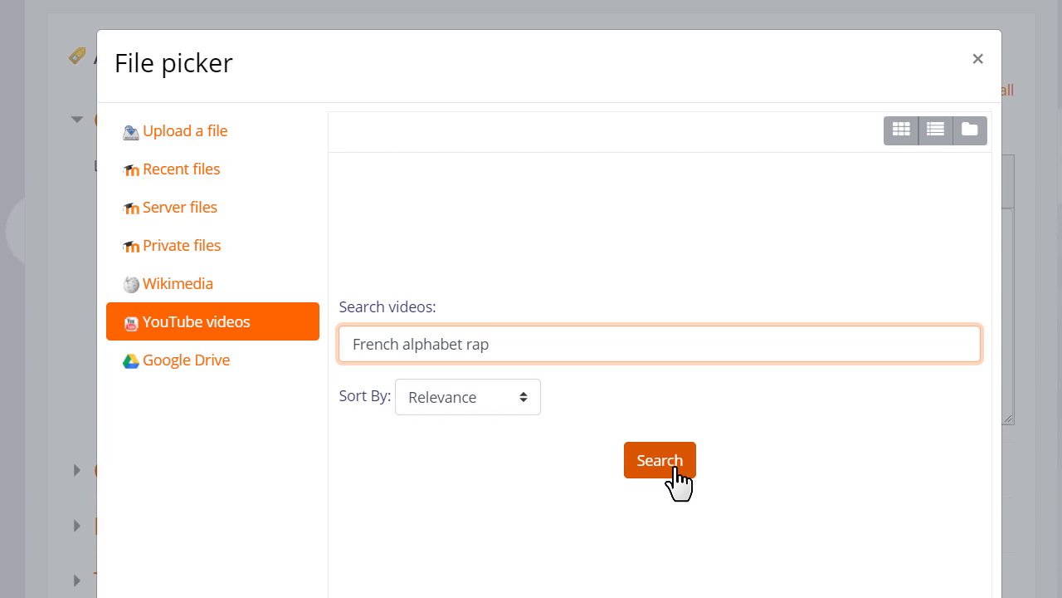
pyautogui.click(676, 469)
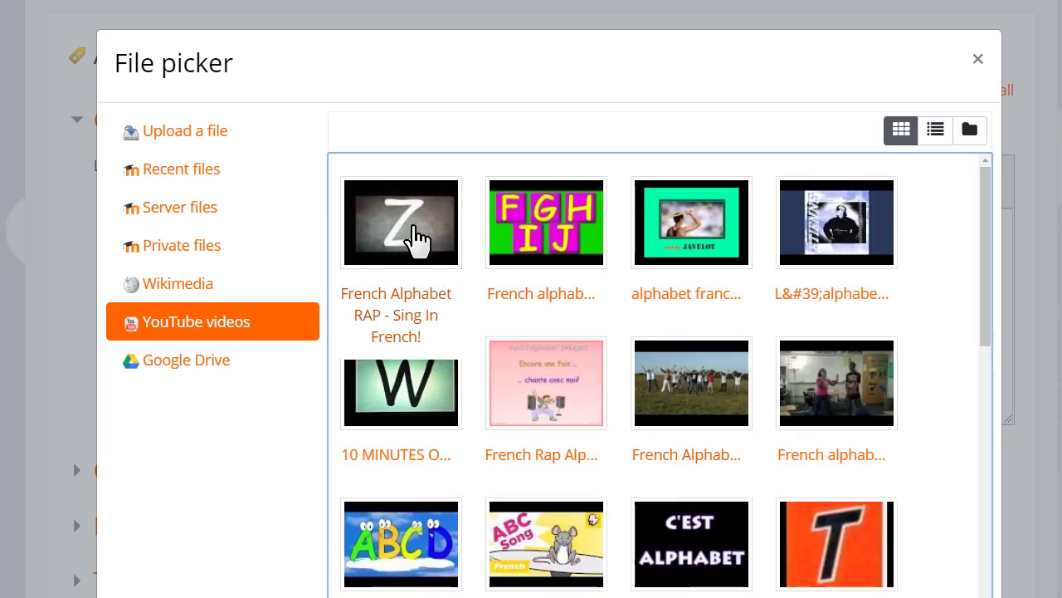
pyautogui.click(419, 238)
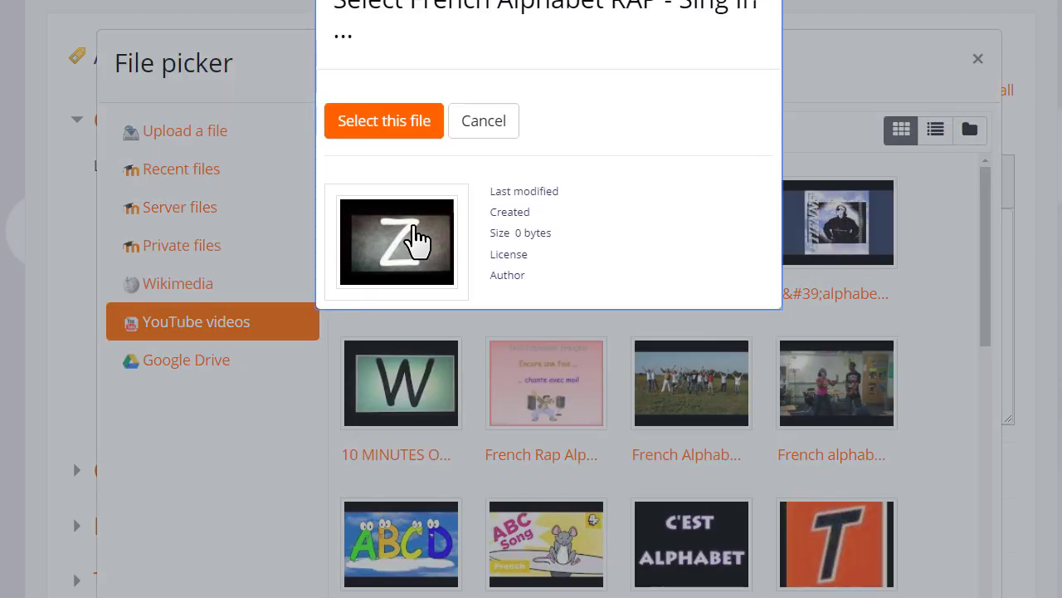
# Select the French Alphabet RAP video and review its display and subtitle options
pyautogui.click(386, 137)
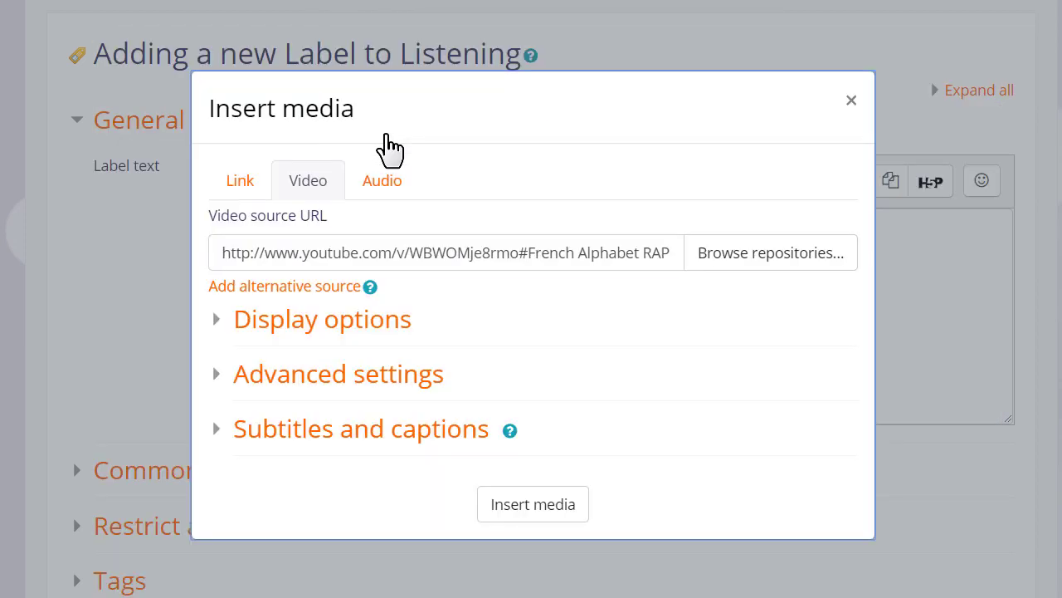
pyautogui.click(381, 323)
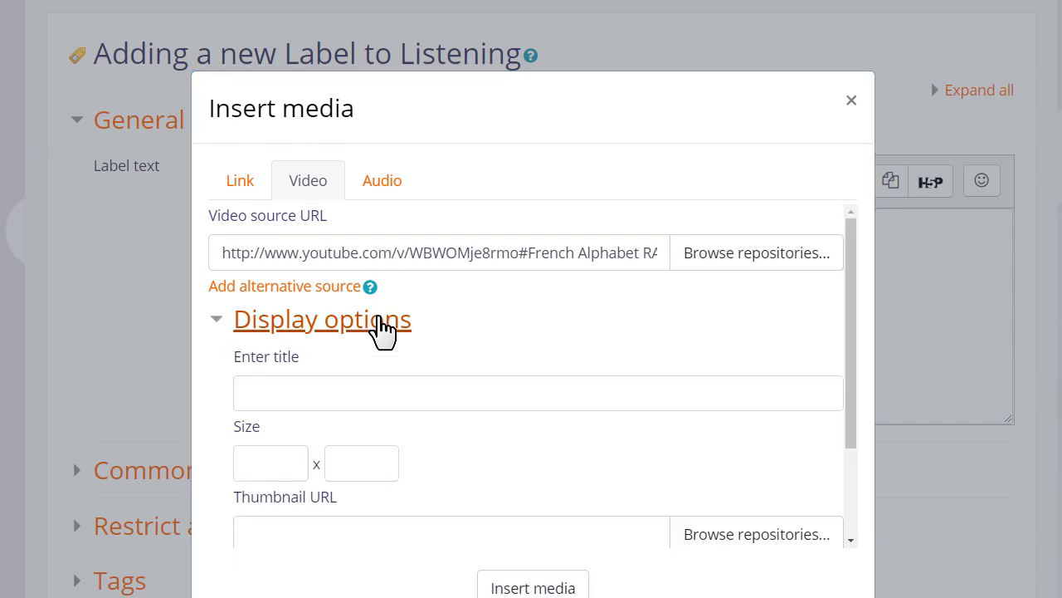
pyautogui.click(382, 324)
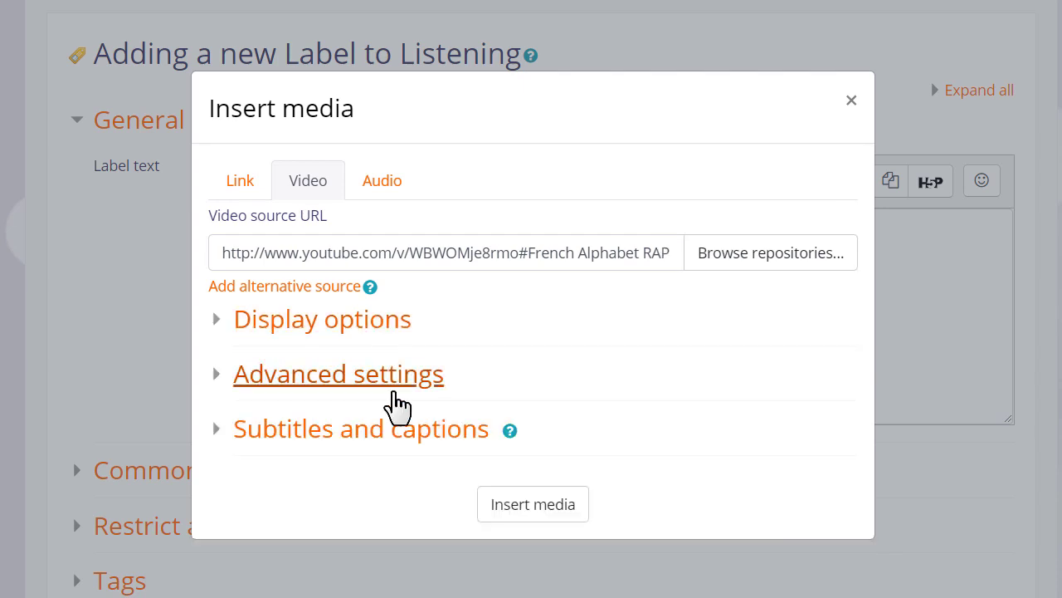
pyautogui.click(400, 428)
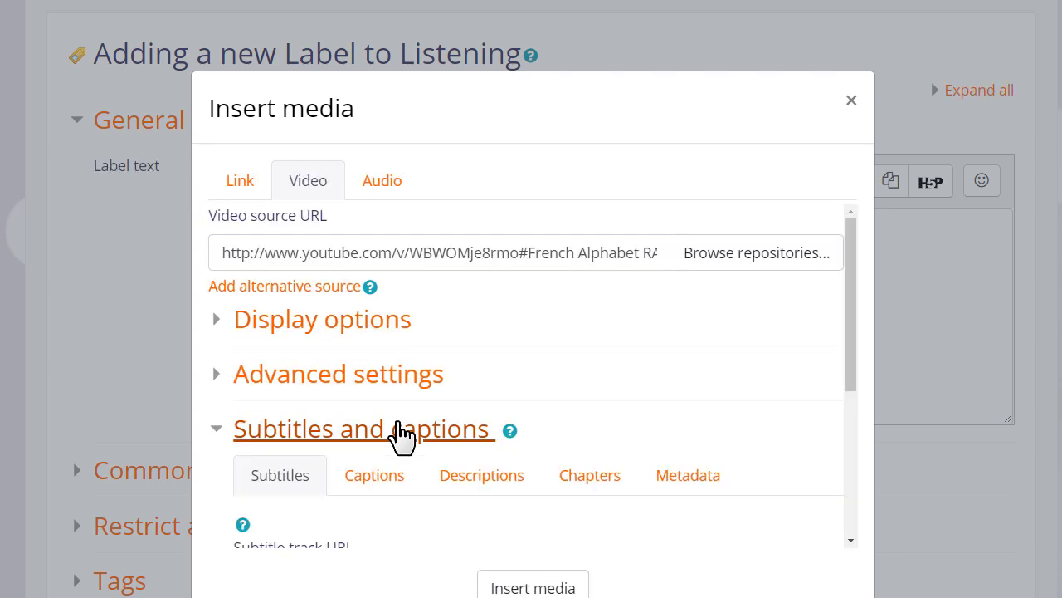
pyautogui.click(399, 432)
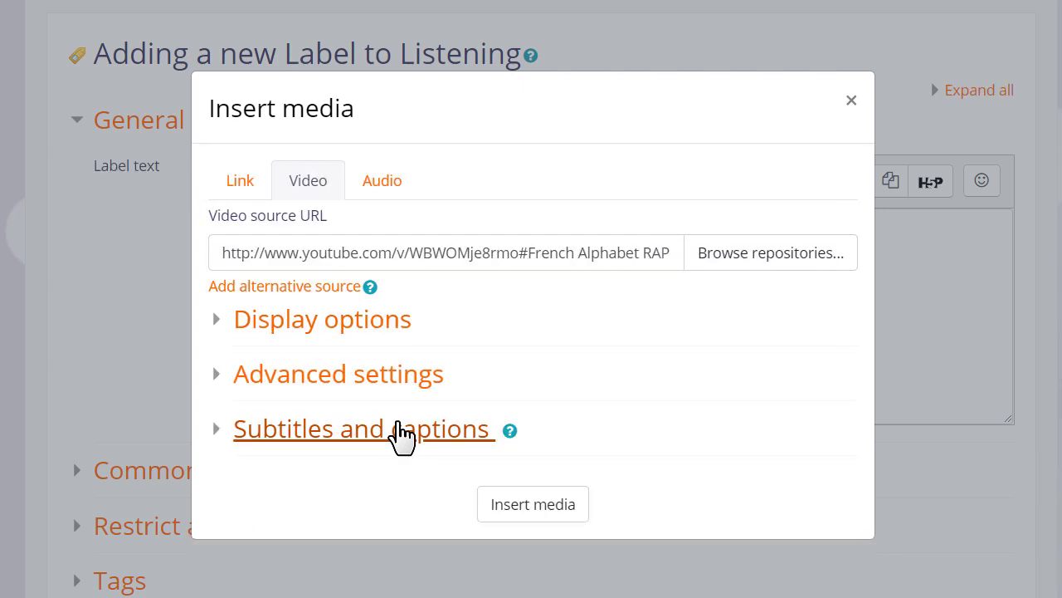
# Insert the video into the label text and save the label
pyautogui.click(497, 500)
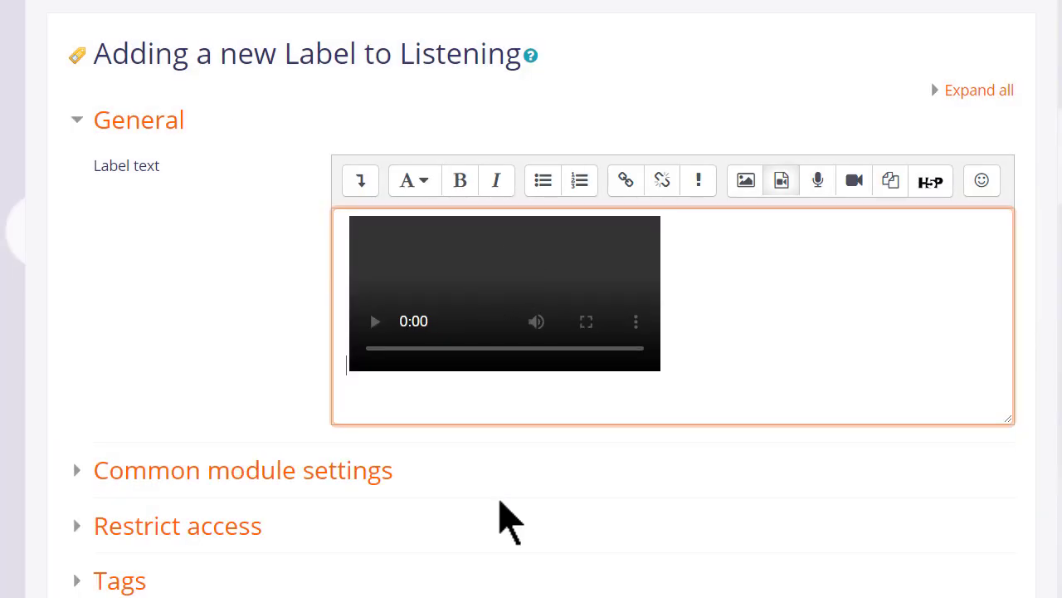
pyautogui.scroll(-1, 502, 521)
pyautogui.click(501, 553)
pyautogui.click(501, 553)
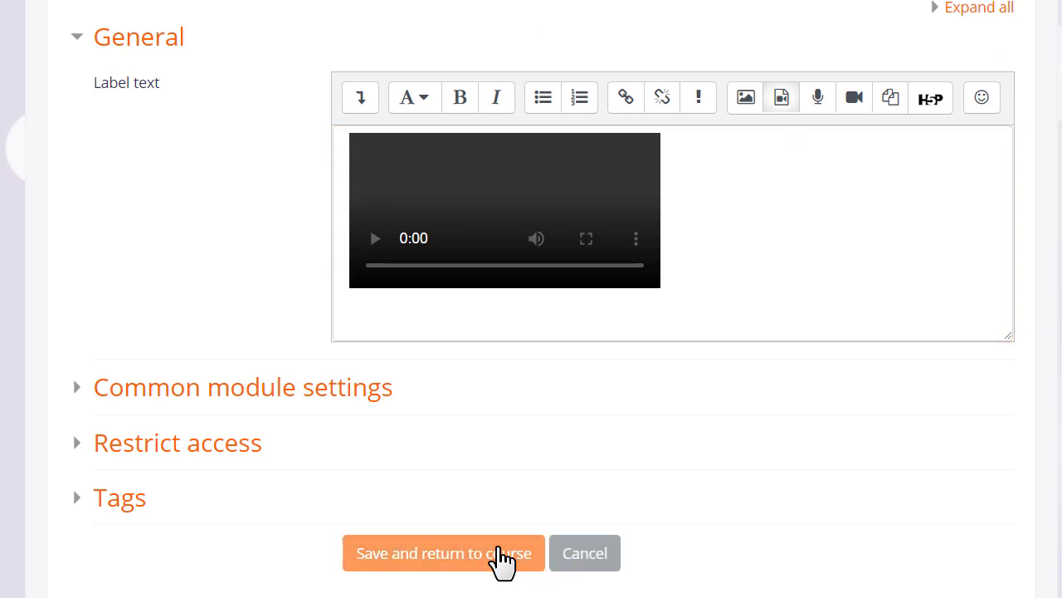
# Play the embedded French Alphabet RAP video for a few seconds, then pause it
pyautogui.click(502, 555)
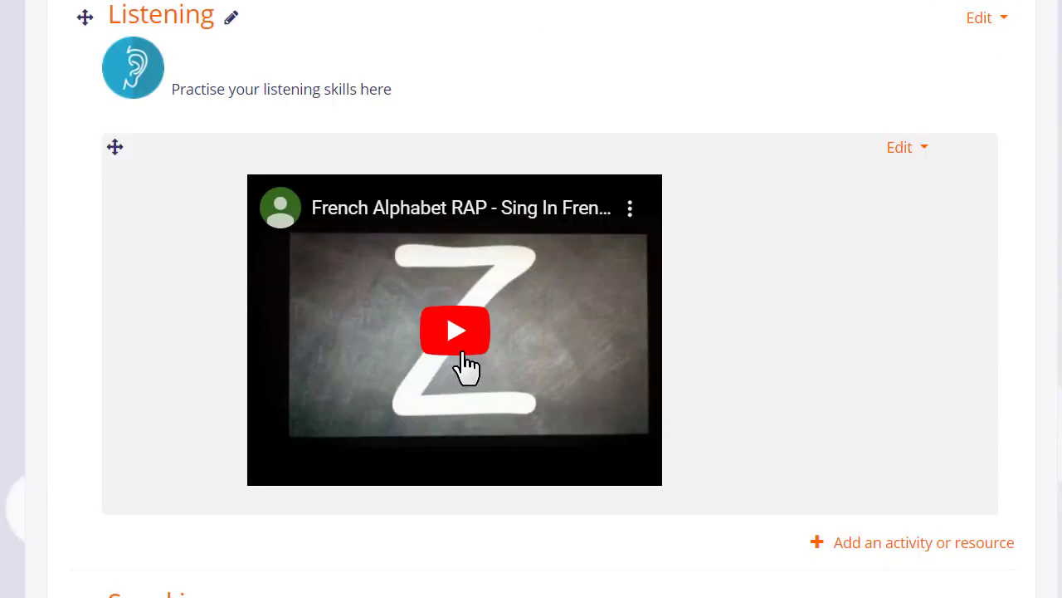
pyautogui.click(464, 365)
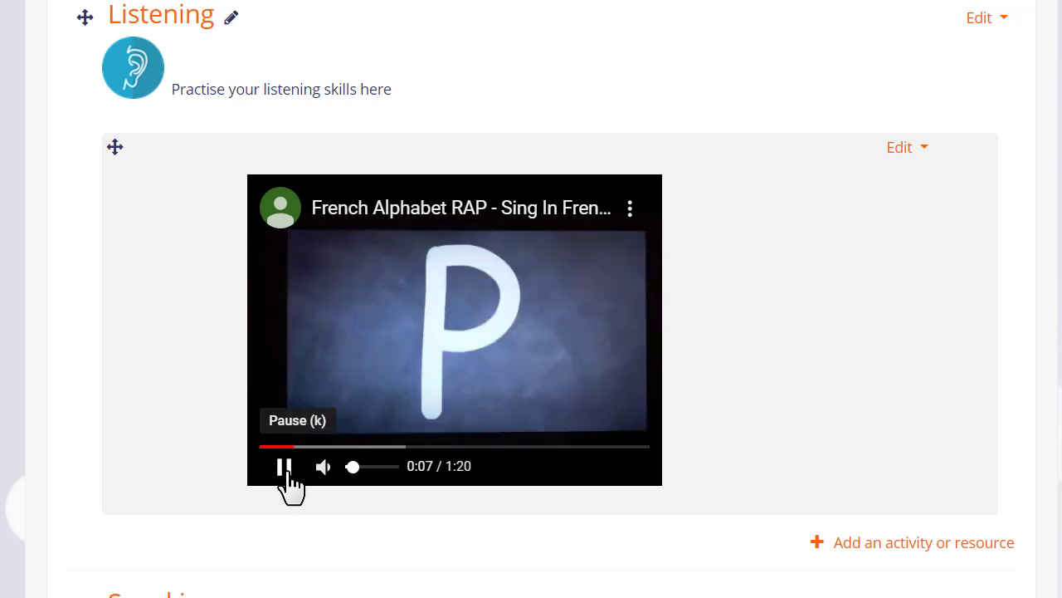
pyautogui.click(284, 474)
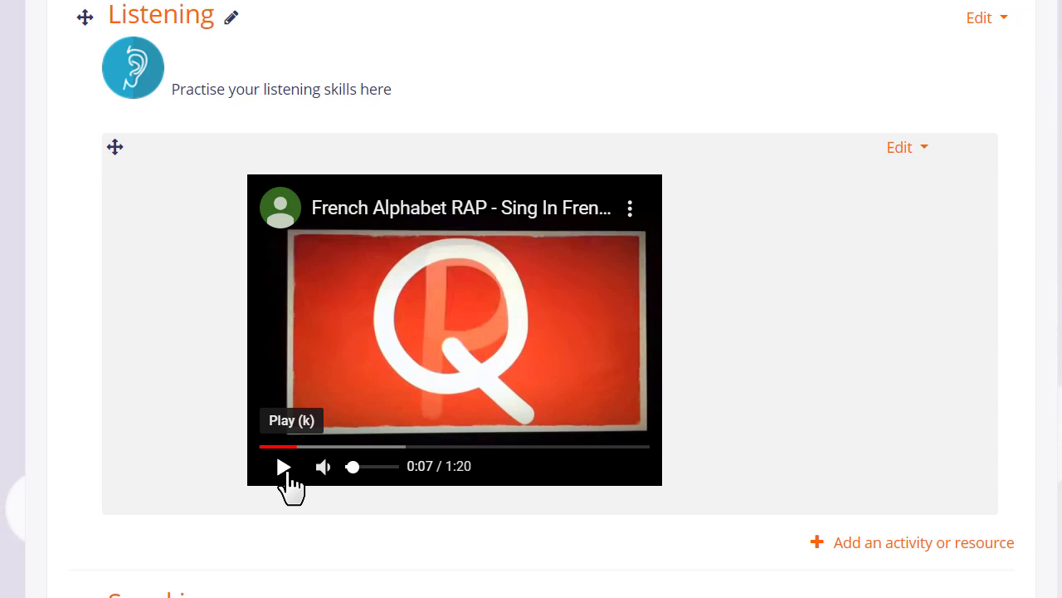
pyautogui.scroll(1, 985, 518)
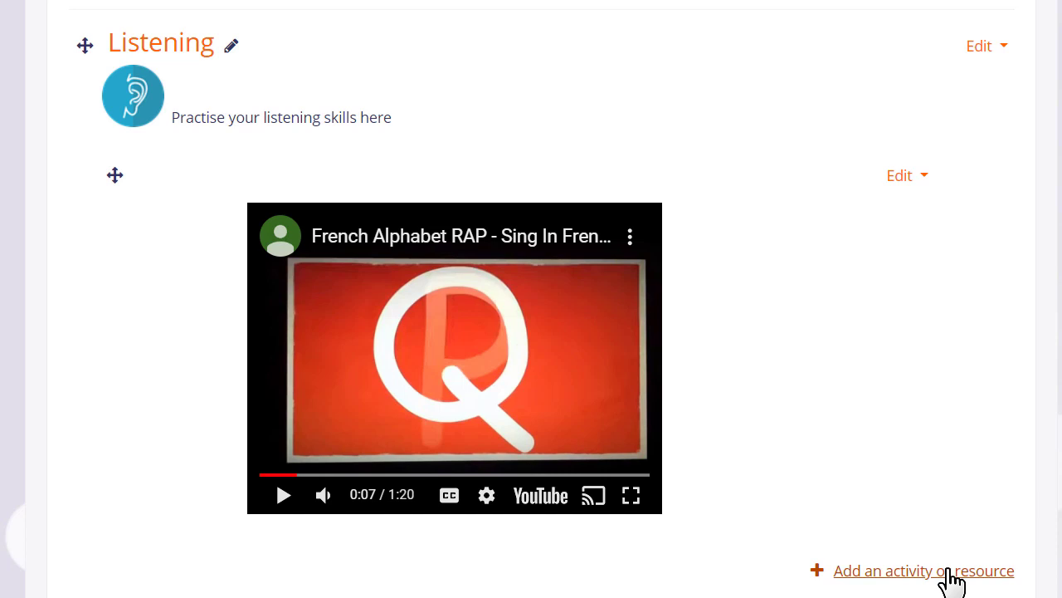
# Create the 'French alphabet rap' Page in Listening with the pasted YouTube link, then save and display it
pyautogui.click(949, 572)
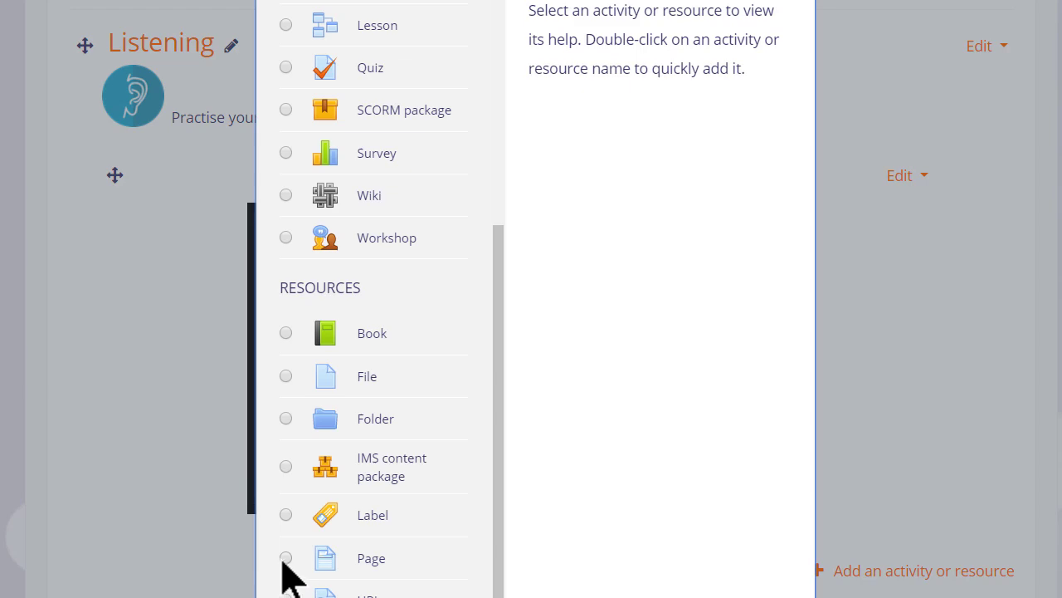
pyautogui.click(286, 559)
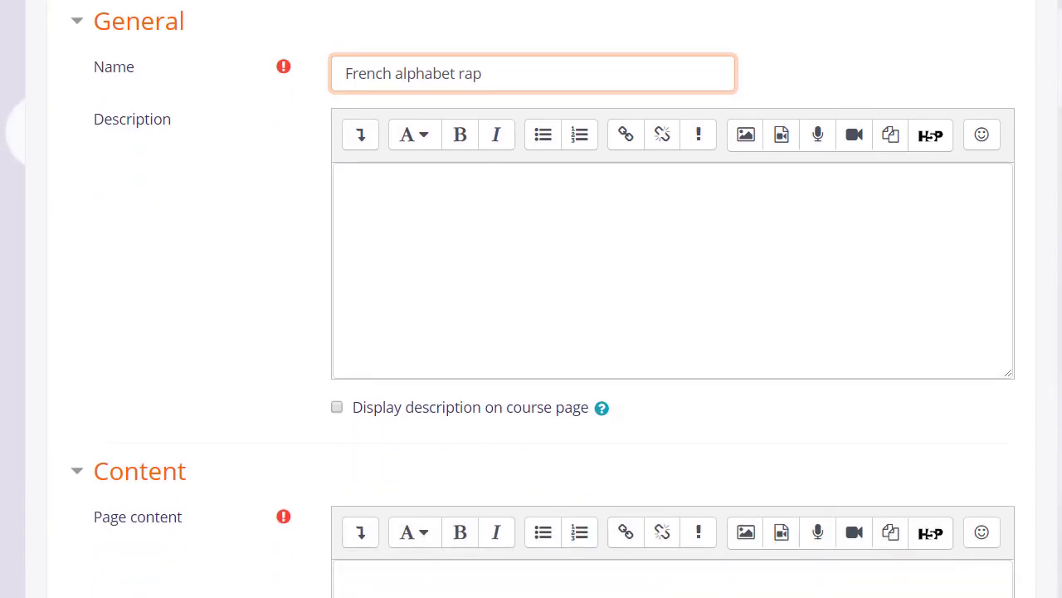
pyautogui.scroll(-5, 439, 340)
pyautogui.click(370, 268)
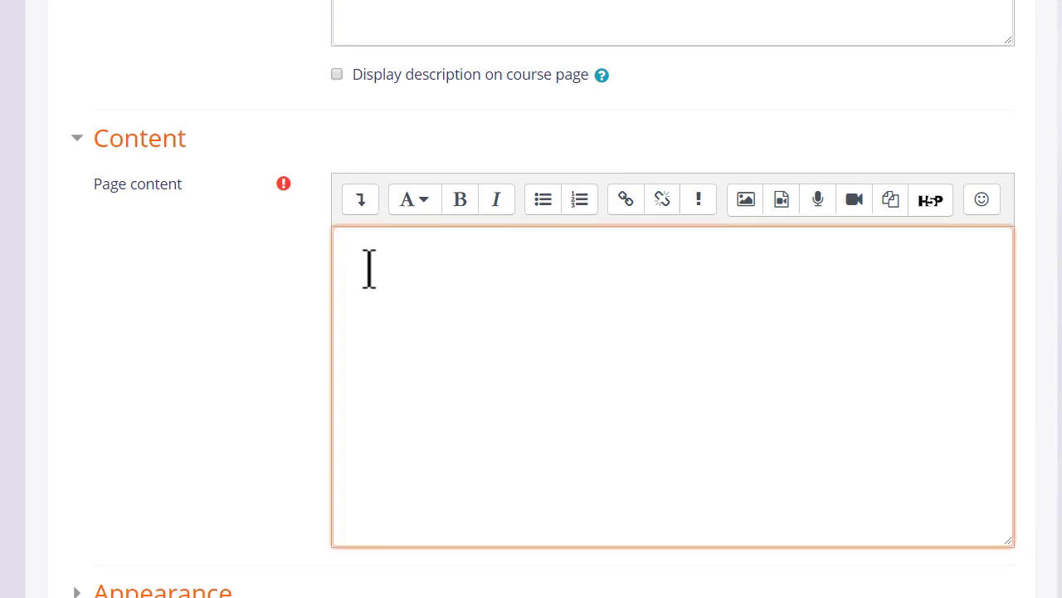
pyautogui.write('https://www.youtube.com/watch?v=WBWOMje8rmo')
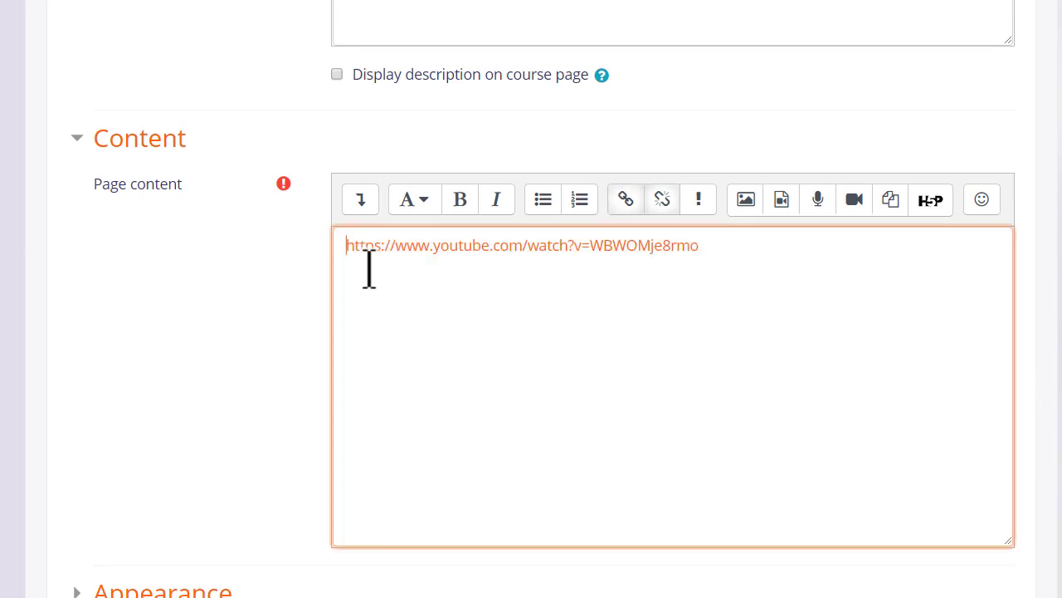
pyautogui.scroll(-3, 369, 267)
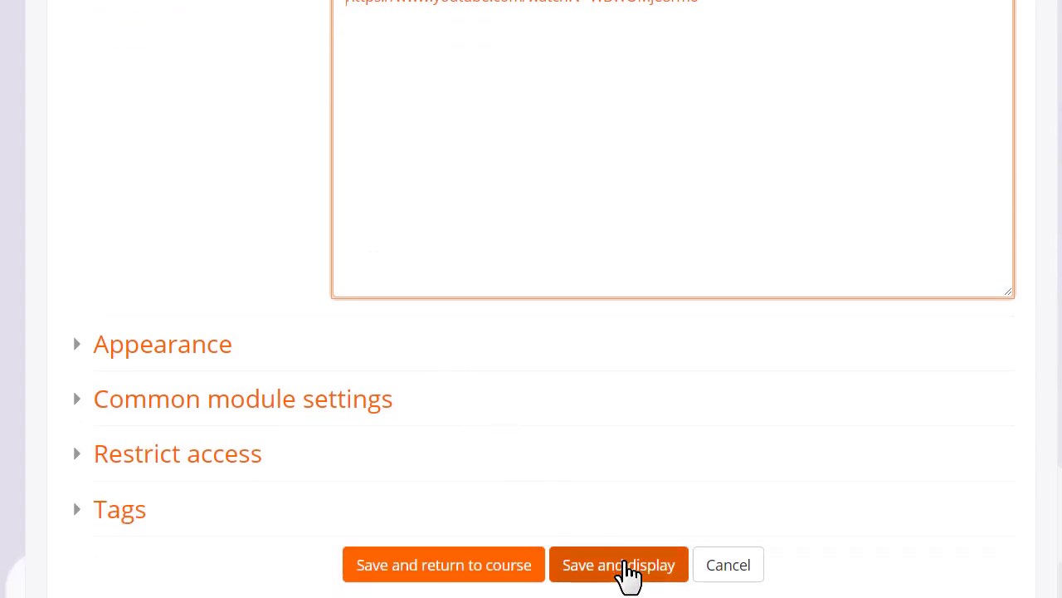
pyautogui.click(628, 568)
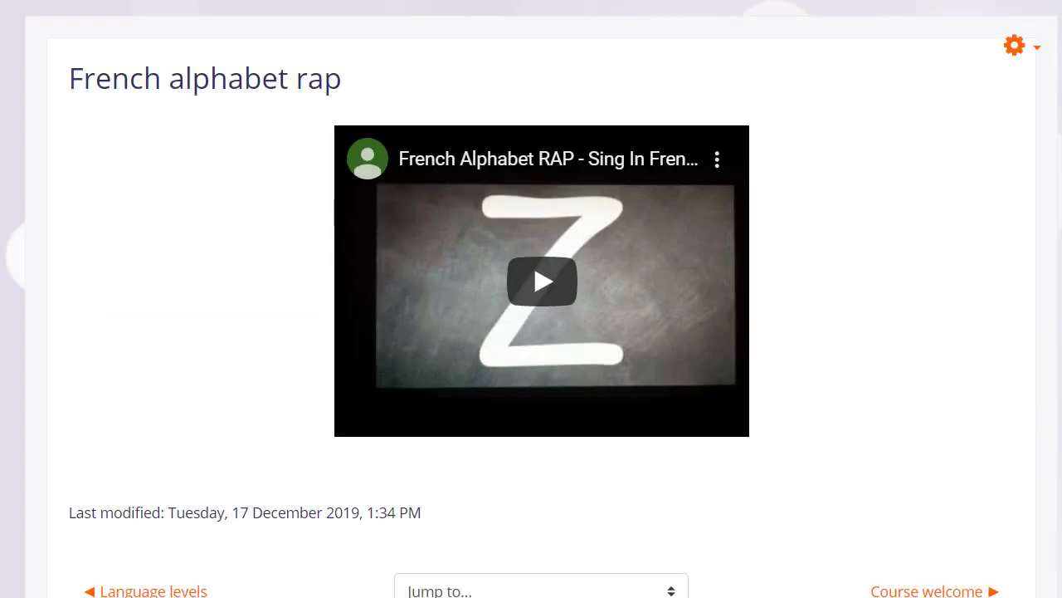